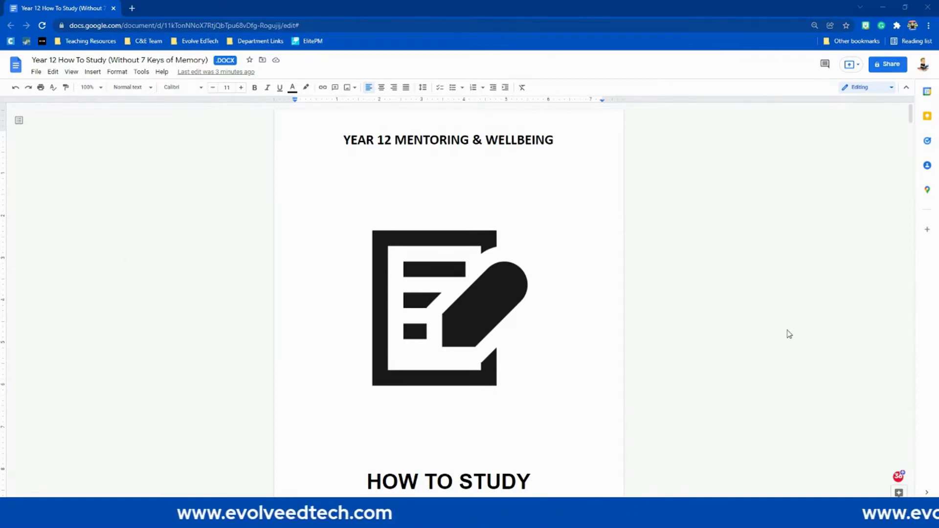
Switch the page holding Tips 1–19 to landscape orientation.
{"action": "scroll", "coordinate": [504, 300], "scroll_direction": "down", "scroll_amount": 10}
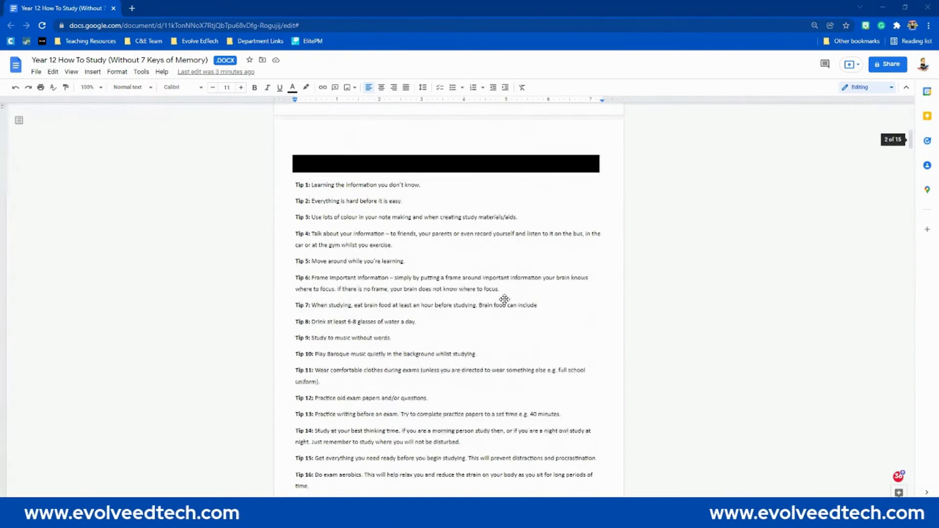
{"action": "scroll", "coordinate": [505, 300], "scroll_direction": "down", "scroll_amount": 15}
{"action": "scroll", "coordinate": [504, 299], "scroll_direction": "down", "scroll_amount": 10}
{"action": "scroll", "coordinate": [505, 300], "scroll_direction": "down", "scroll_amount": 10}
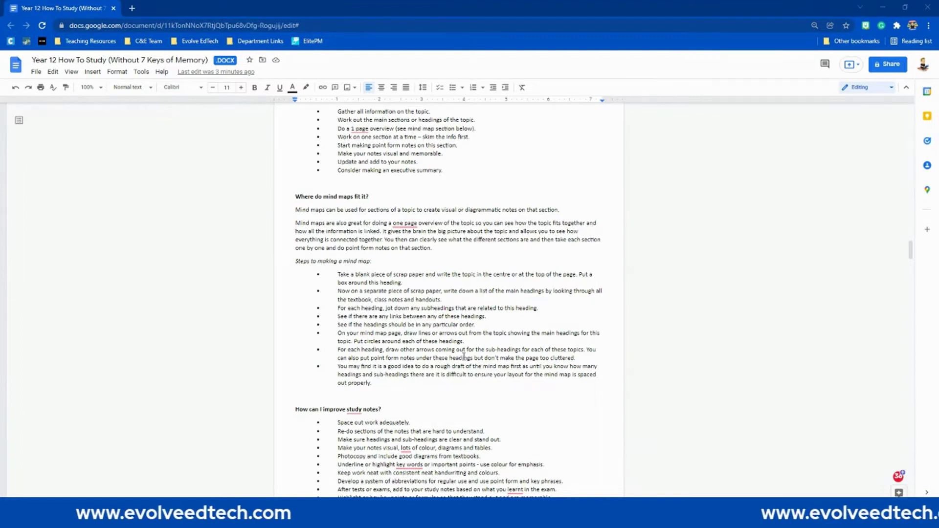
{"action": "scroll", "coordinate": [464, 356], "scroll_direction": "up", "scroll_amount": 20}
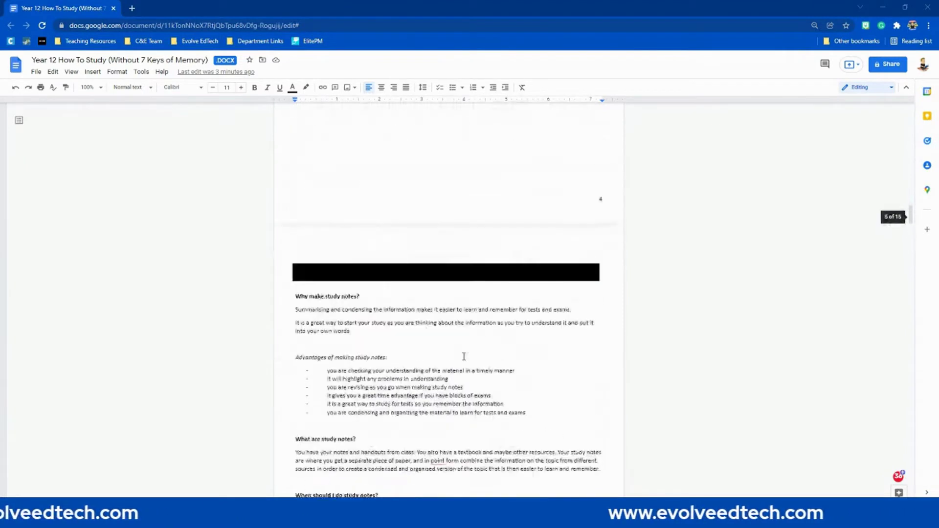
{"action": "scroll", "coordinate": [464, 356], "scroll_direction": "up", "scroll_amount": 20}
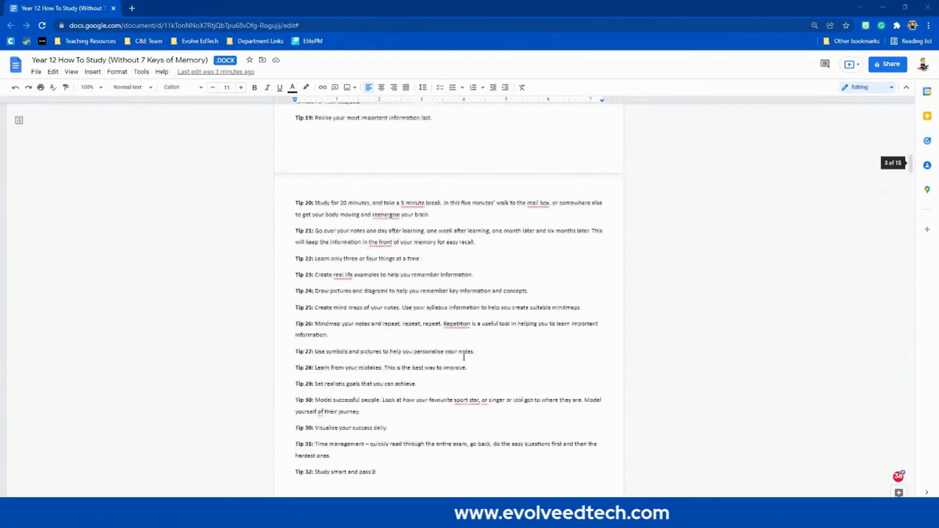
{"action": "scroll", "coordinate": [464, 356], "scroll_direction": "up", "scroll_amount": 1}
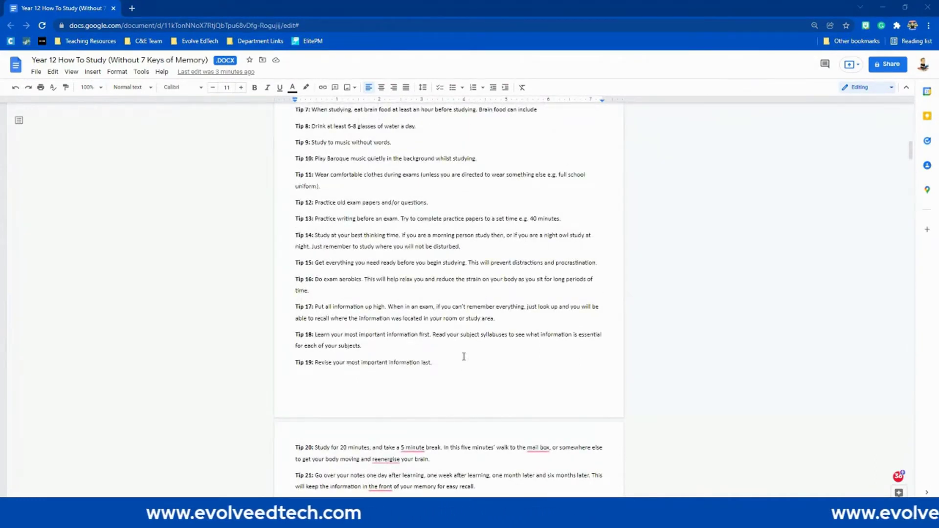
{"action": "scroll", "coordinate": [464, 356], "scroll_direction": "up", "scroll_amount": 3}
{"action": "scroll", "coordinate": [464, 357], "scroll_direction": "up", "scroll_amount": 2}
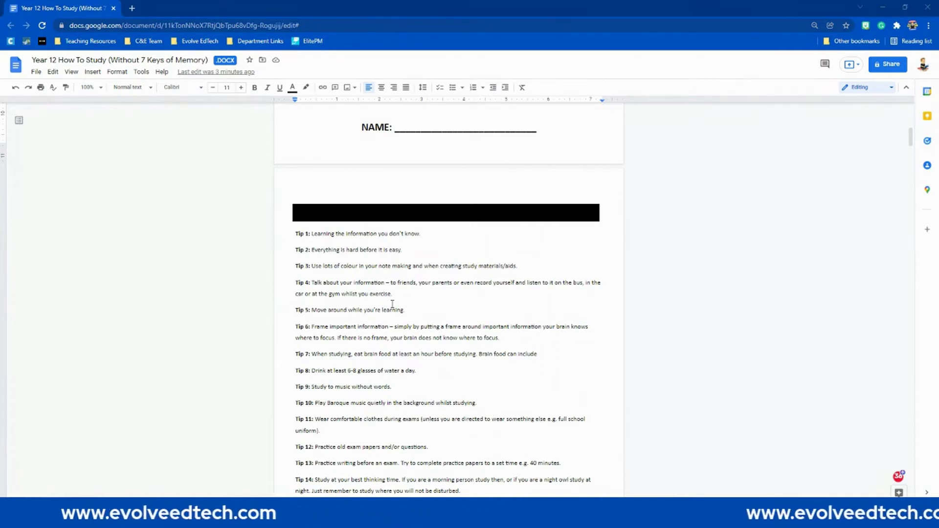
{"action": "left_click_drag", "start_coordinate": [297, 194], "coordinate": [427, 487]}
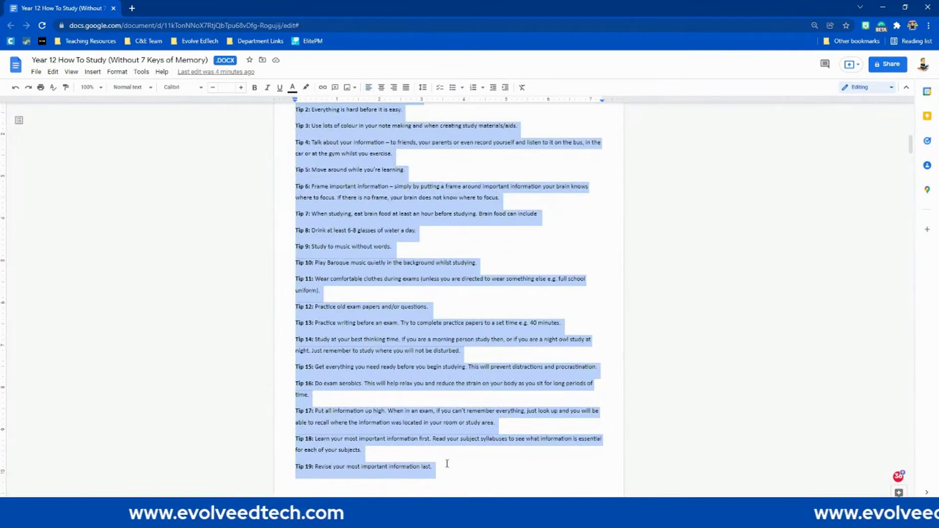
{"action": "right_click", "coordinate": [371, 181]}
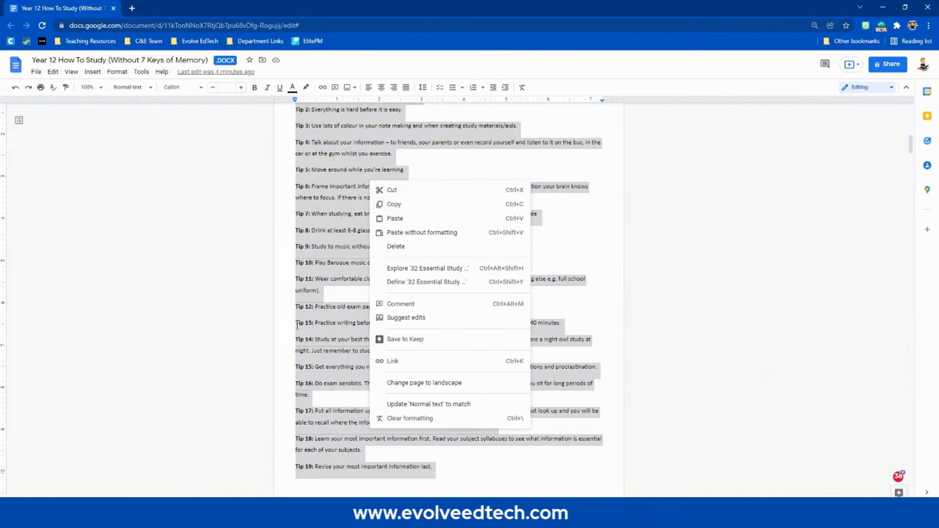
{"action": "right_click", "coordinate": [329, 331]}
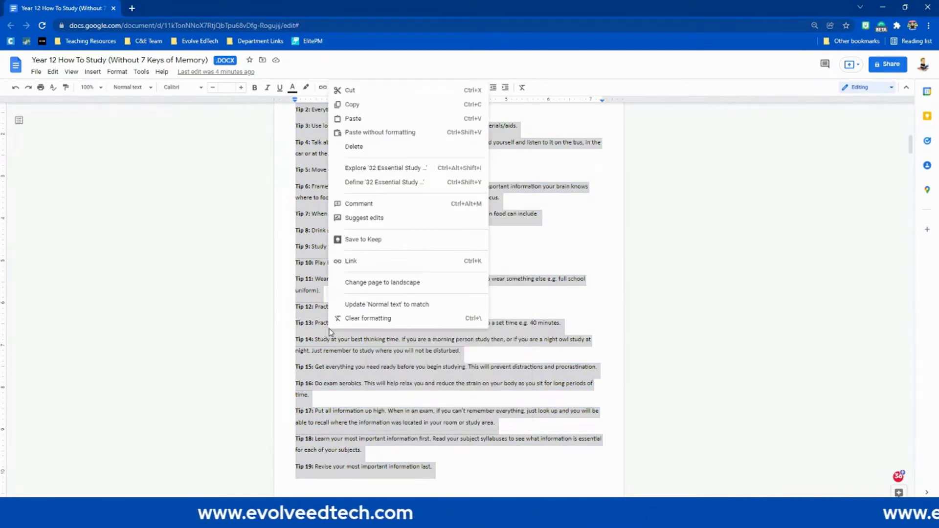
{"action": "left_click", "coordinate": [360, 283]}
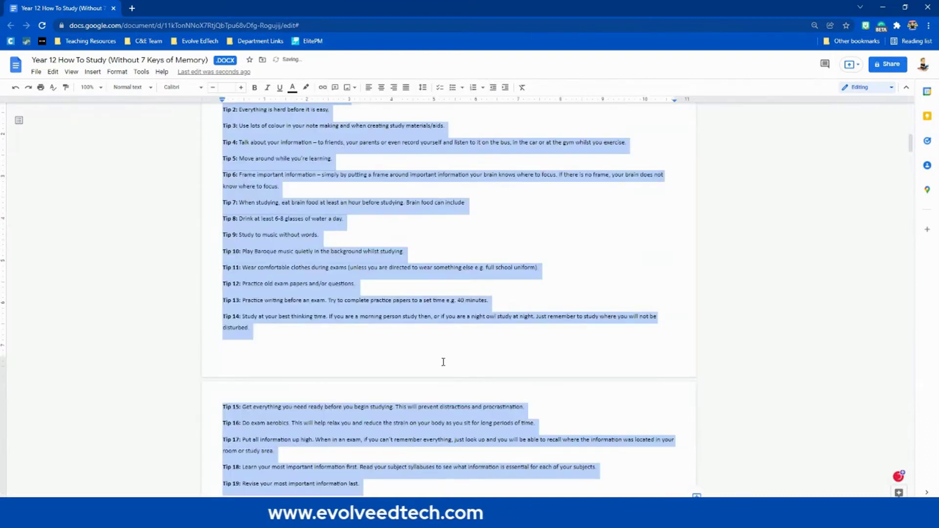
Switch the 'Why make study notes?' page to landscape orientation.
{"action": "scroll", "coordinate": [444, 362], "scroll_direction": "up", "scroll_amount": 3}
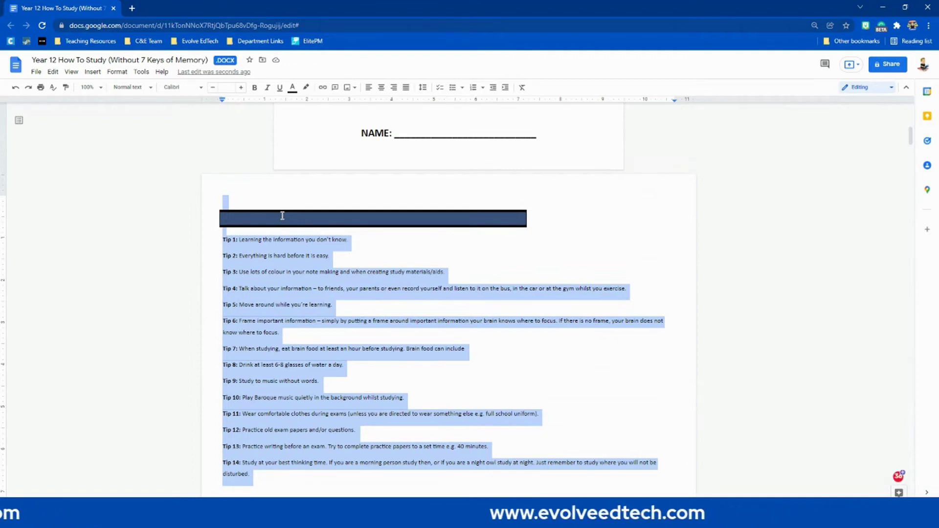
{"action": "scroll", "coordinate": [323, 292], "scroll_direction": "down", "scroll_amount": 20}
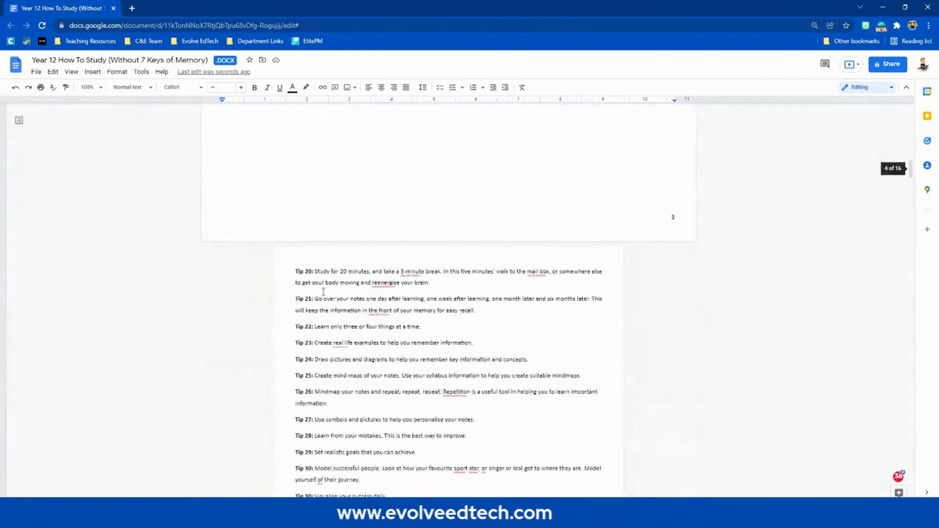
{"action": "scroll", "coordinate": [324, 293], "scroll_direction": "down", "scroll_amount": 1}
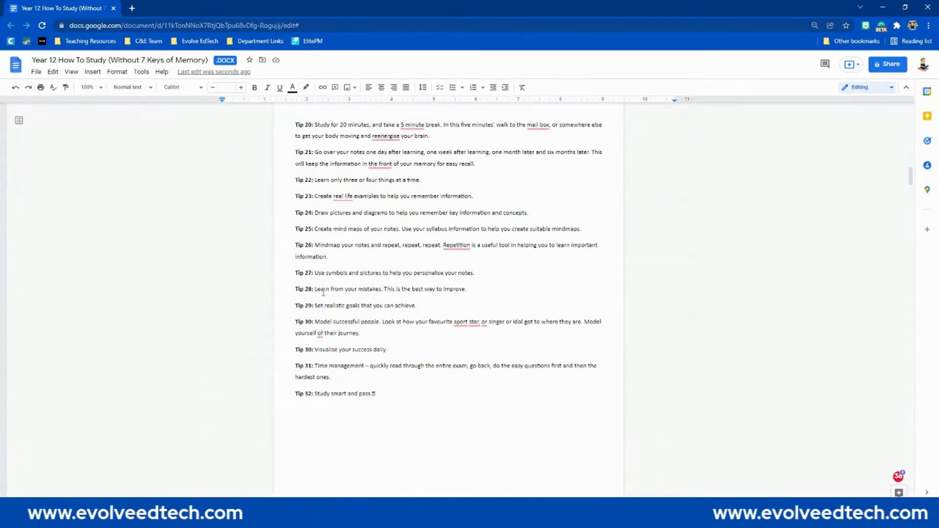
{"action": "scroll", "coordinate": [323, 292], "scroll_direction": "down", "scroll_amount": 13}
{"action": "scroll", "coordinate": [324, 292], "scroll_direction": "down", "scroll_amount": 7}
{"action": "left_click_drag", "start_coordinate": [299, 141], "coordinate": [380, 428]}
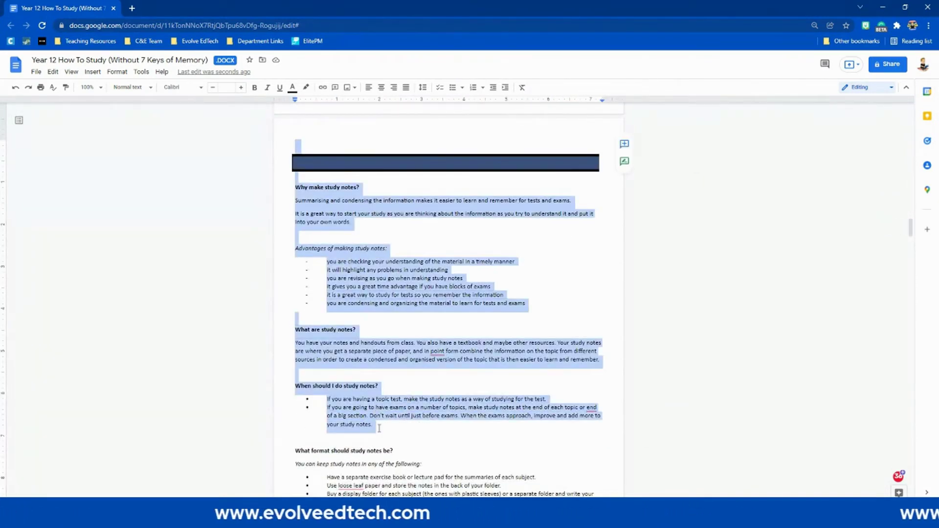
{"action": "right_click", "coordinate": [375, 259]}
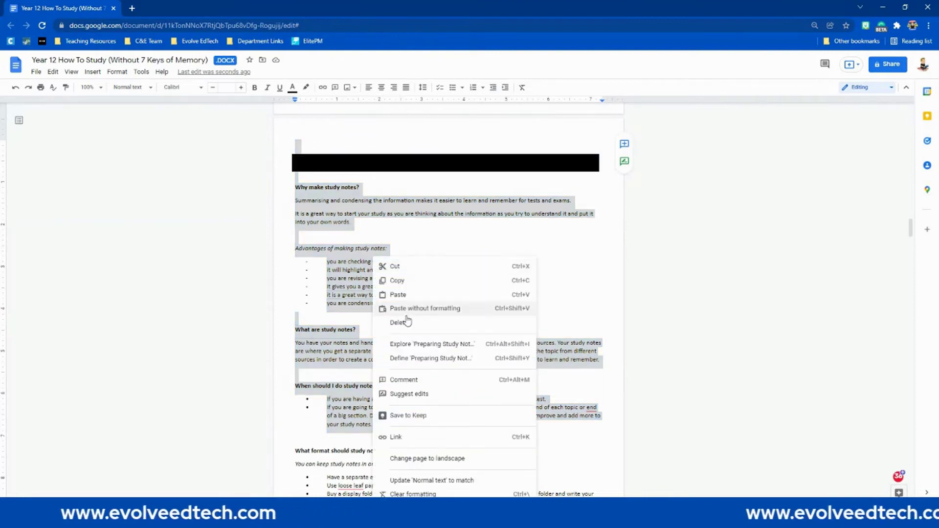
{"action": "left_click", "coordinate": [423, 460]}
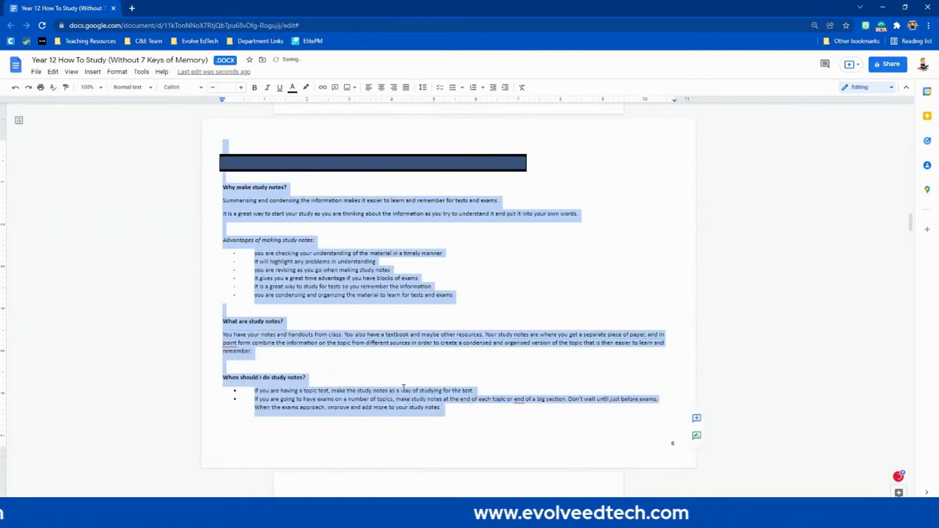
{"action": "scroll", "coordinate": [404, 388], "scroll_direction": "up", "scroll_amount": 7}
{"action": "scroll", "coordinate": [403, 388], "scroll_direction": "down", "scroll_amount": 12}
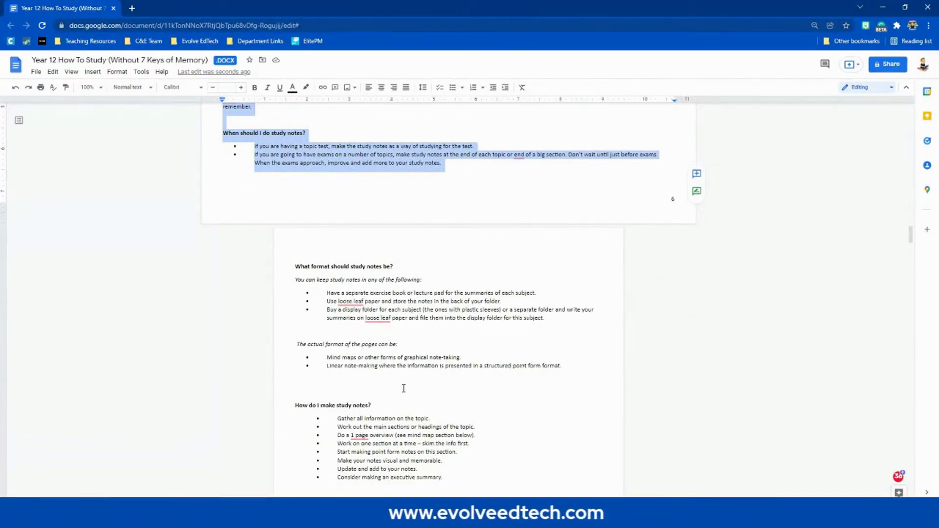
{"action": "scroll", "coordinate": [260, 243], "scroll_direction": "up", "scroll_amount": 15}
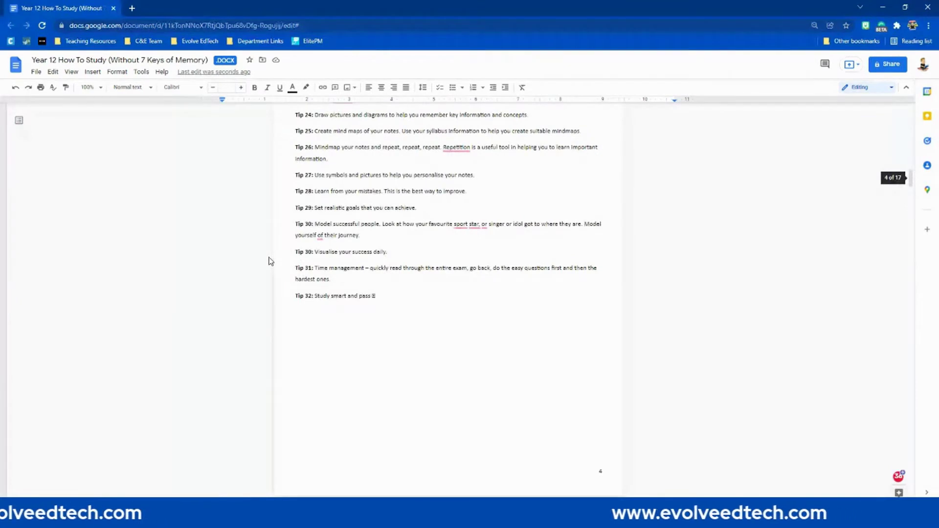
{"action": "scroll", "coordinate": [409, 315], "scroll_direction": "up", "scroll_amount": 20}
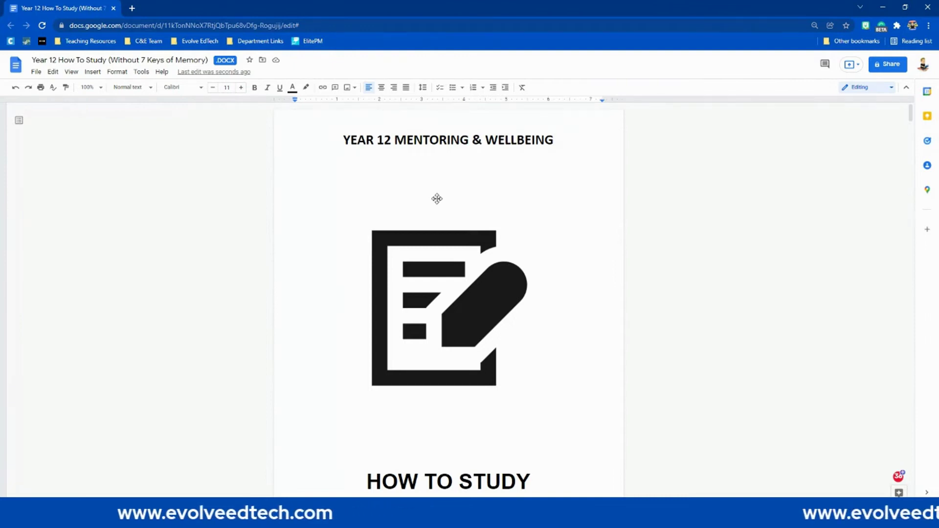
Start an Insert > Watermark and bring up the image picker for it.
{"action": "left_click", "coordinate": [93, 72]}
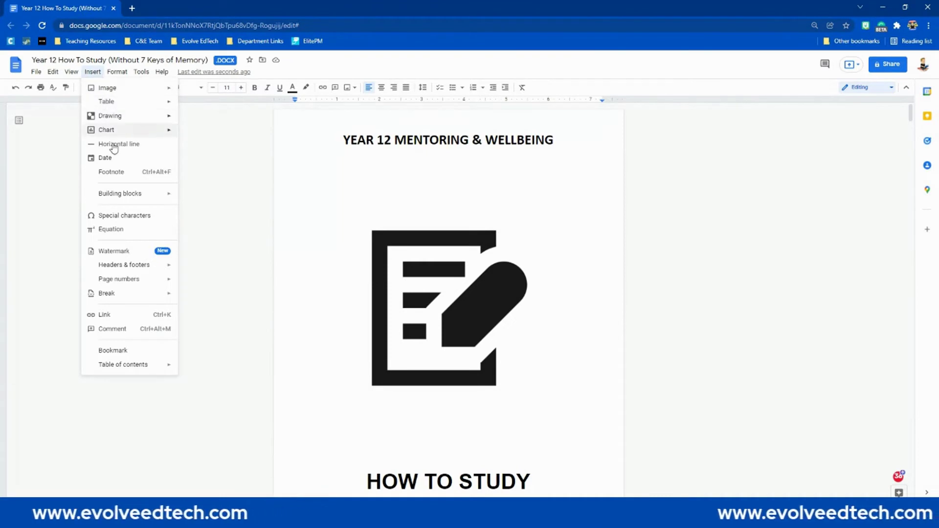
{"action": "left_click", "coordinate": [104, 252]}
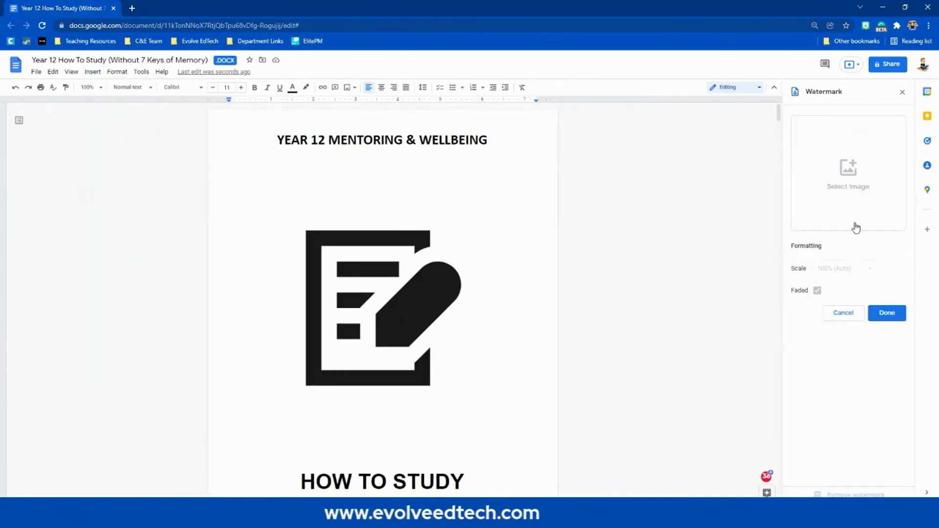
{"action": "left_click", "coordinate": [853, 186]}
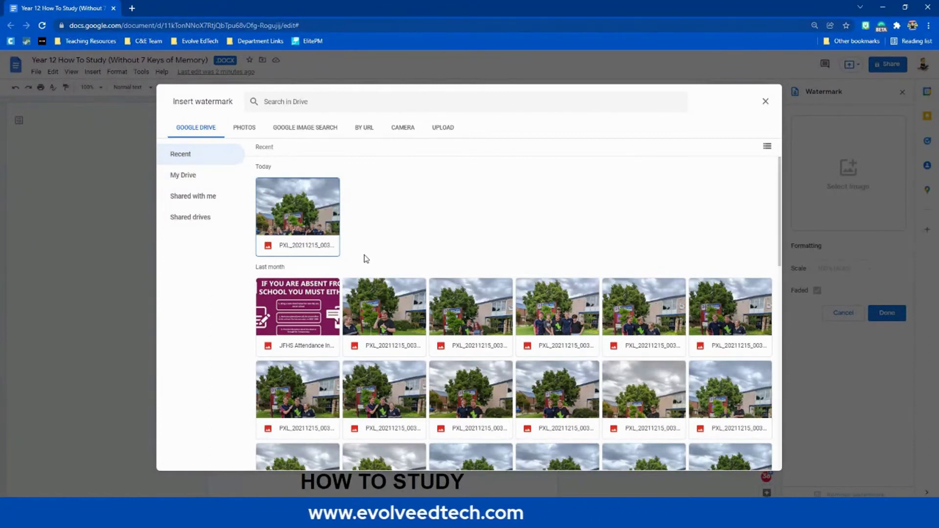
{"action": "left_click", "coordinate": [244, 128]}
{"action": "left_click", "coordinate": [296, 128]}
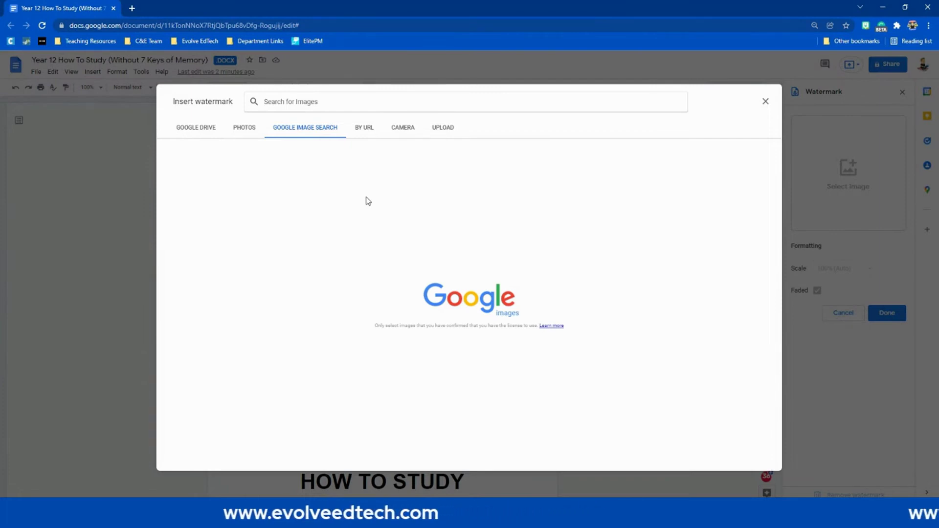
{"action": "left_click", "coordinate": [368, 132]}
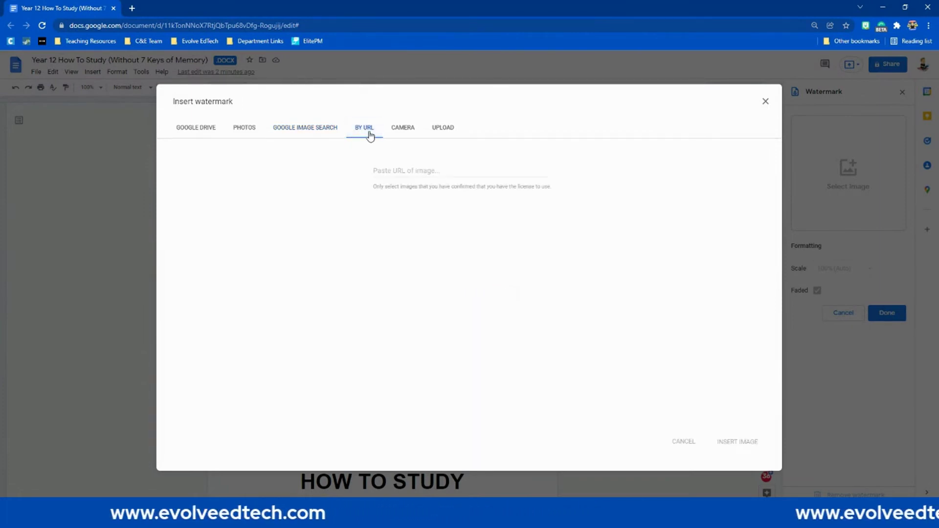
{"action": "left_click", "coordinate": [401, 137]}
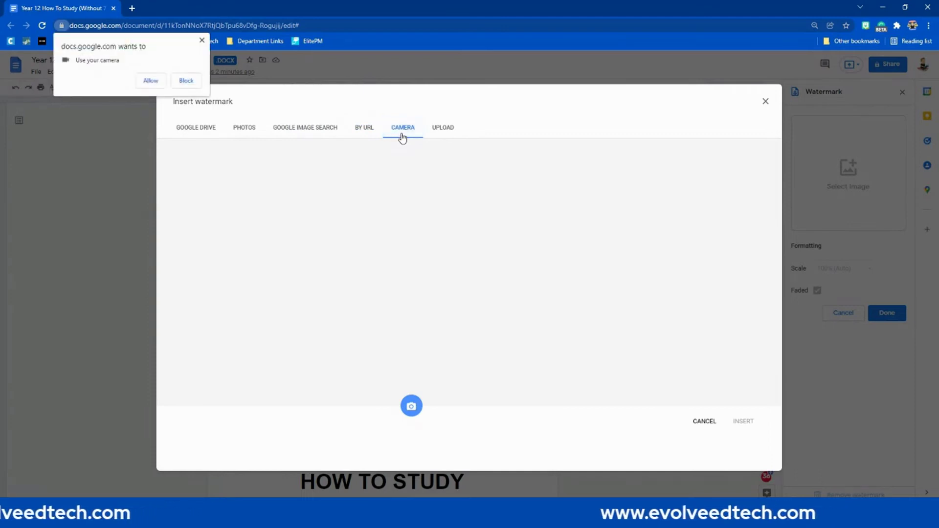
{"action": "left_click", "coordinate": [162, 83]}
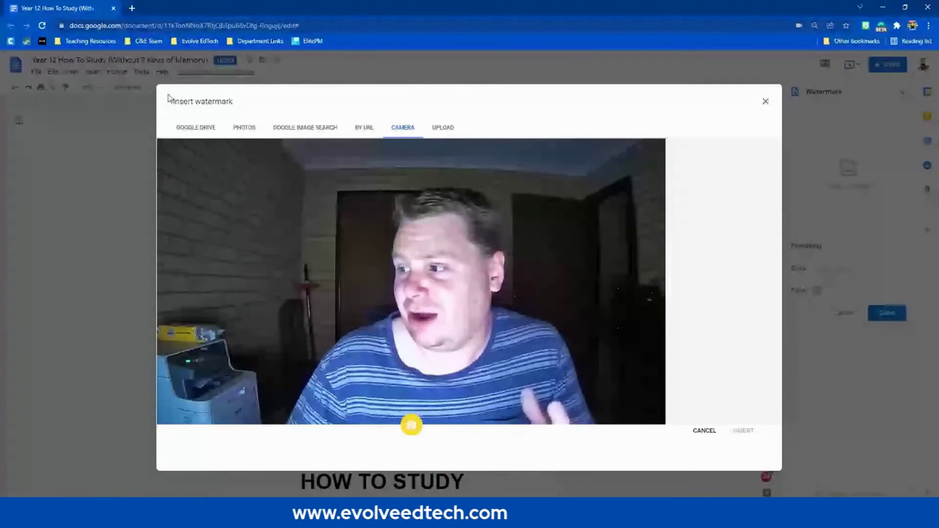
{"action": "left_click", "coordinate": [709, 435]}
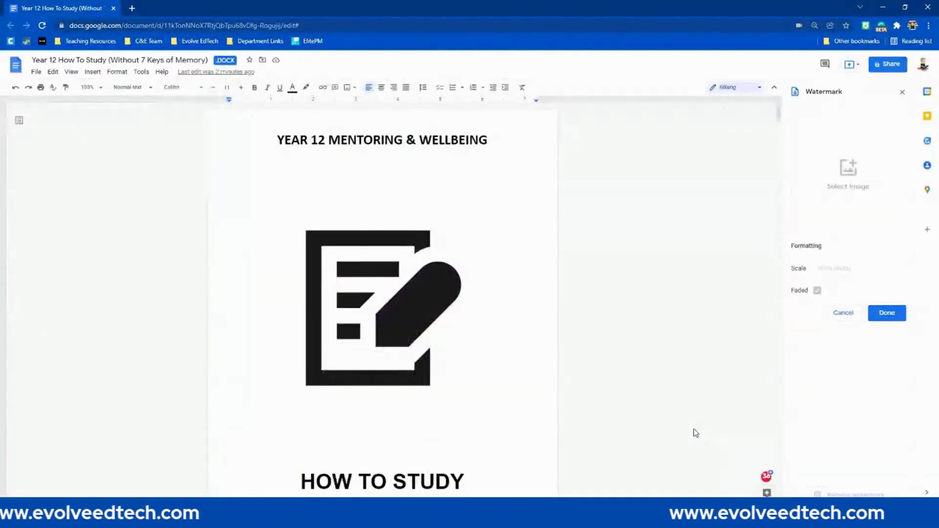
{"action": "left_click", "coordinate": [849, 171]}
Upload the 'Copy of Evolve EdTech Logo' file from the computer as the watermark image.
{"action": "left_click", "coordinate": [443, 129]}
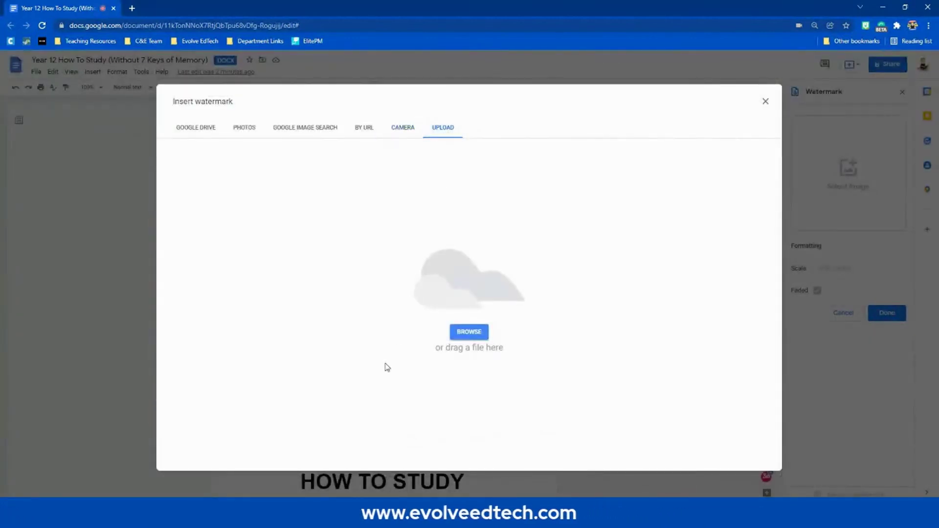
{"action": "left_click", "coordinate": [470, 332]}
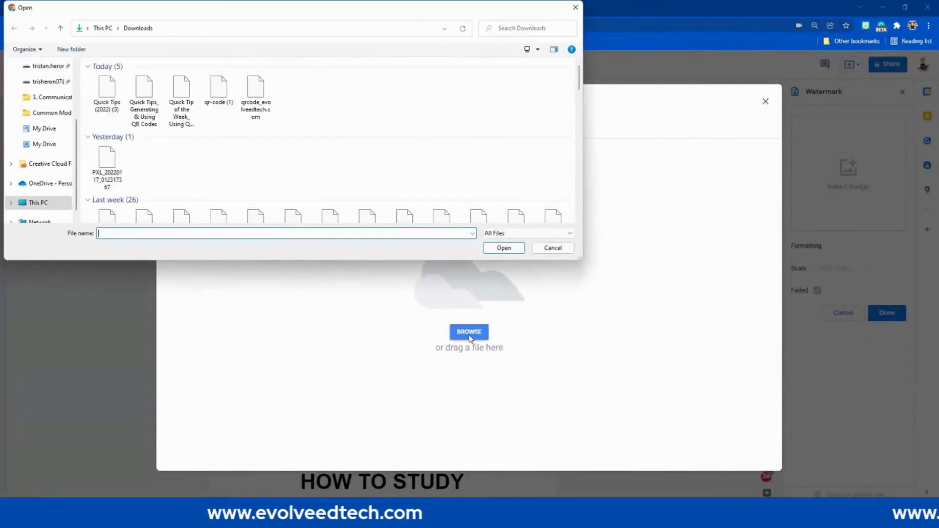
{"action": "scroll", "coordinate": [261, 161], "scroll_direction": "down", "scroll_amount": 15}
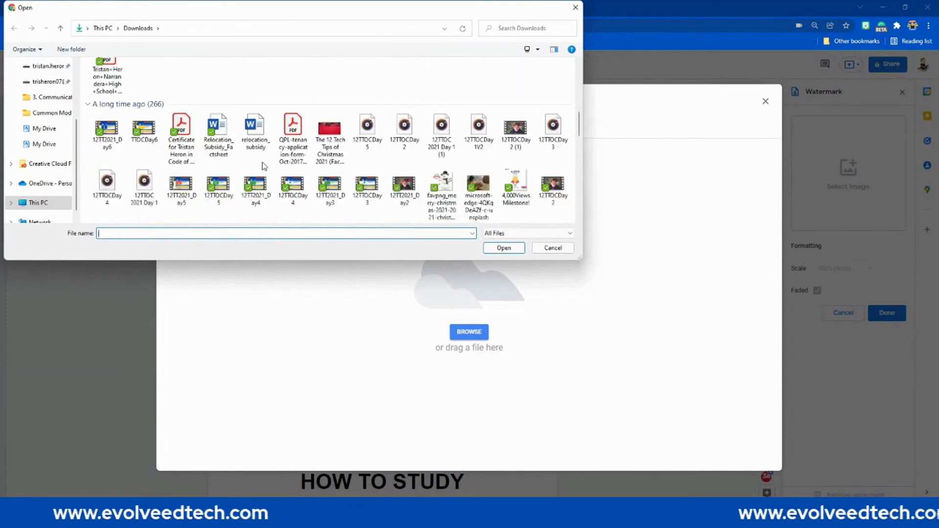
{"action": "scroll", "coordinate": [265, 169], "scroll_direction": "down", "scroll_amount": 10}
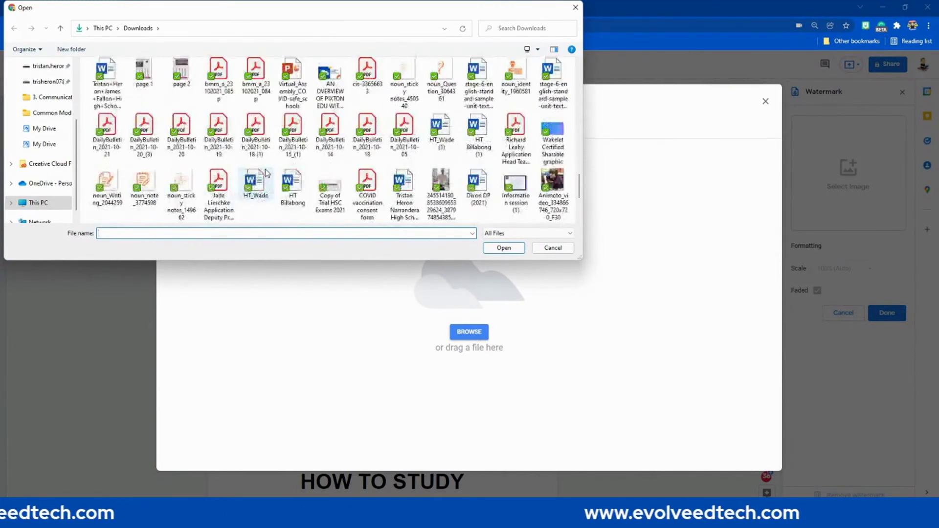
{"action": "left_click", "coordinate": [259, 182]}
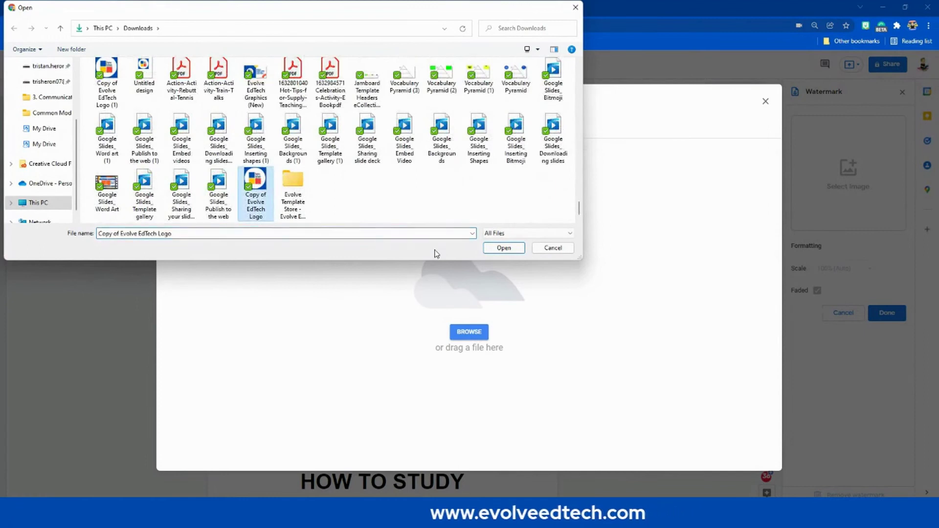
{"action": "left_click", "coordinate": [497, 250]}
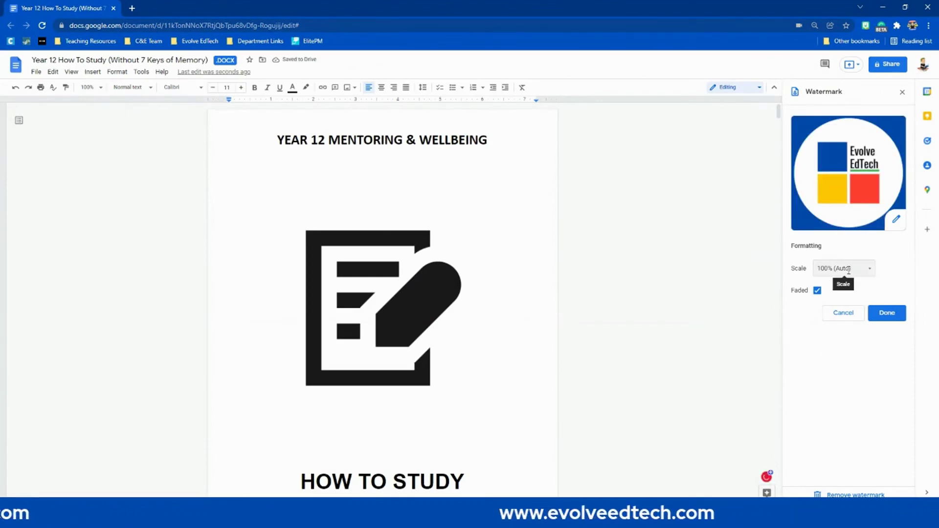
Keep the watermark faded at 100% (Auto) scale and apply it.
{"action": "left_click", "coordinate": [870, 270]}
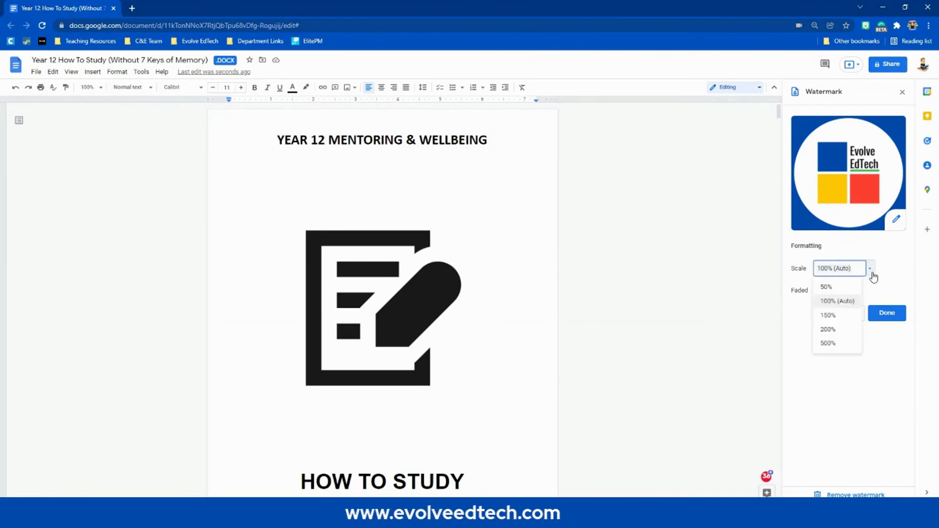
{"action": "left_click", "coordinate": [892, 276]}
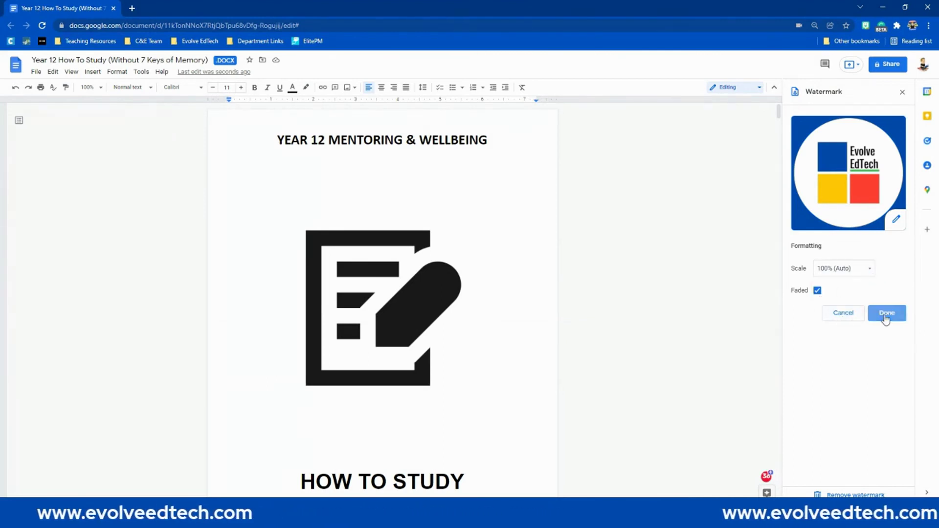
{"action": "left_click", "coordinate": [887, 314]}
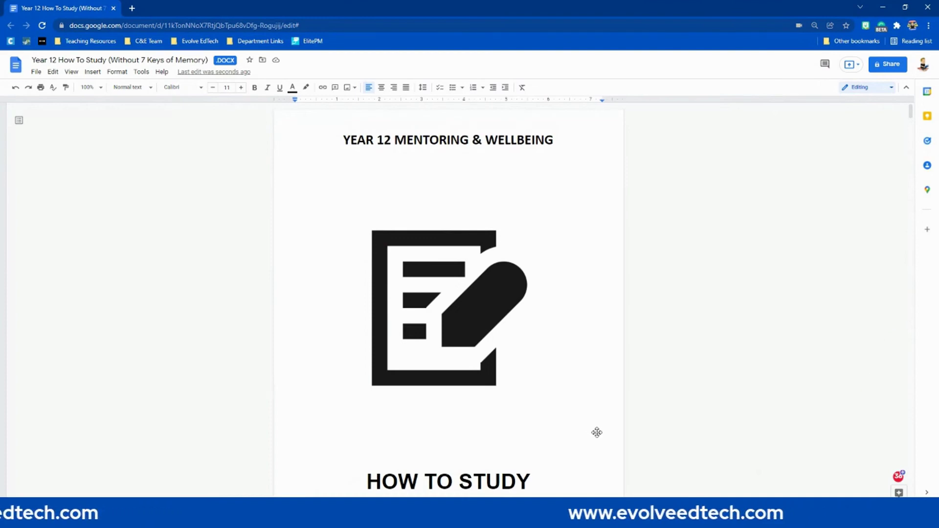
{"action": "scroll", "coordinate": [597, 433], "scroll_direction": "down", "scroll_amount": 15}
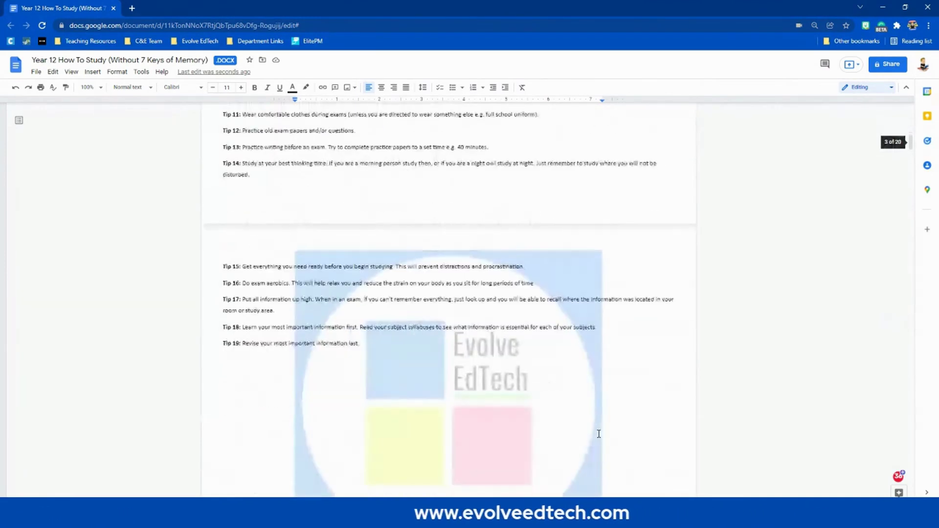
{"action": "scroll", "coordinate": [599, 434], "scroll_direction": "up", "scroll_amount": 15}
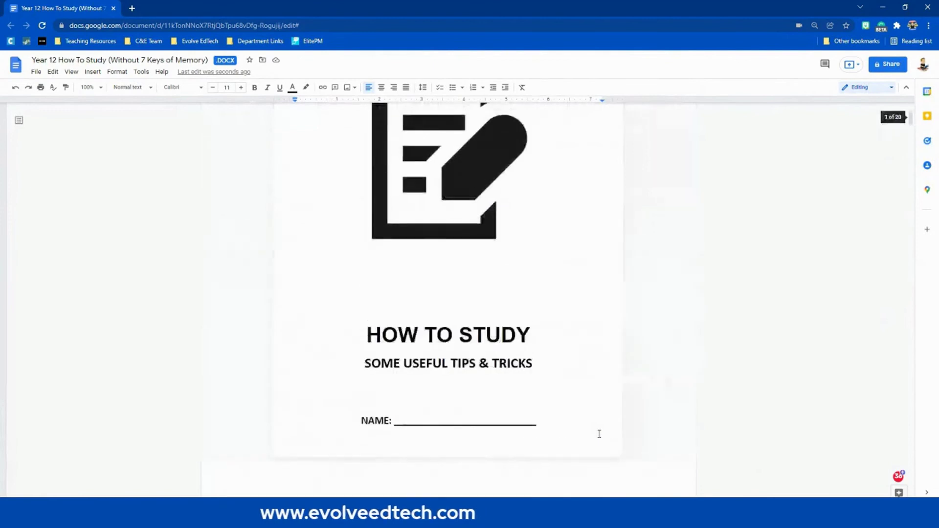
{"action": "scroll", "coordinate": [599, 434], "scroll_direction": "down", "scroll_amount": 15}
{"action": "scroll", "coordinate": [599, 434], "scroll_direction": "down", "scroll_amount": 10}
{"action": "scroll", "coordinate": [599, 434], "scroll_direction": "down", "scroll_amount": 10}
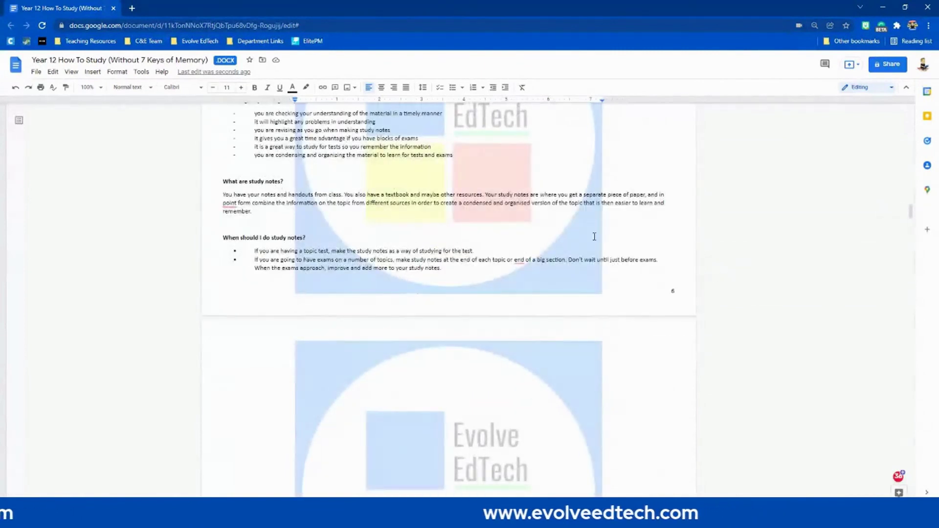
Reopen the watermark settings and change its scale from 50% to 30%.
{"action": "left_click", "coordinate": [117, 72]}
{"action": "mouse_move", "coordinate": [98, 72]}
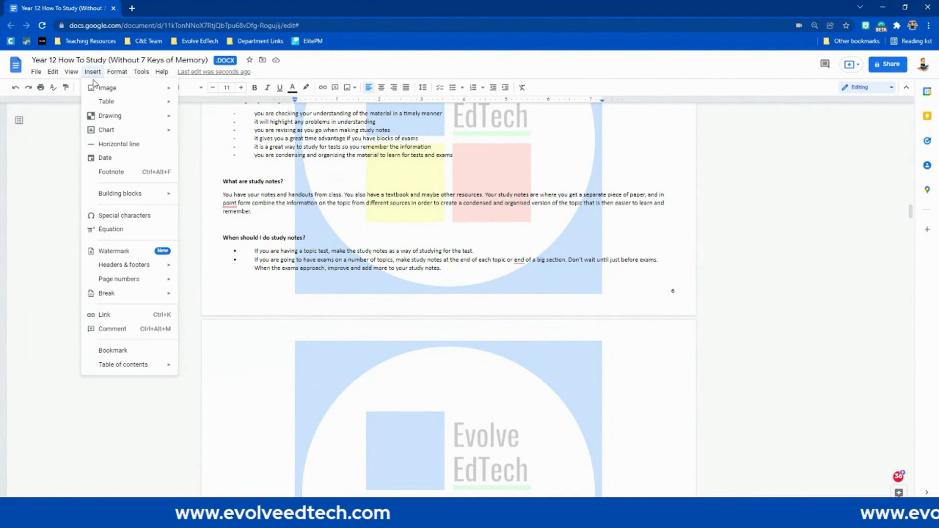
{"action": "left_click", "coordinate": [84, 192]}
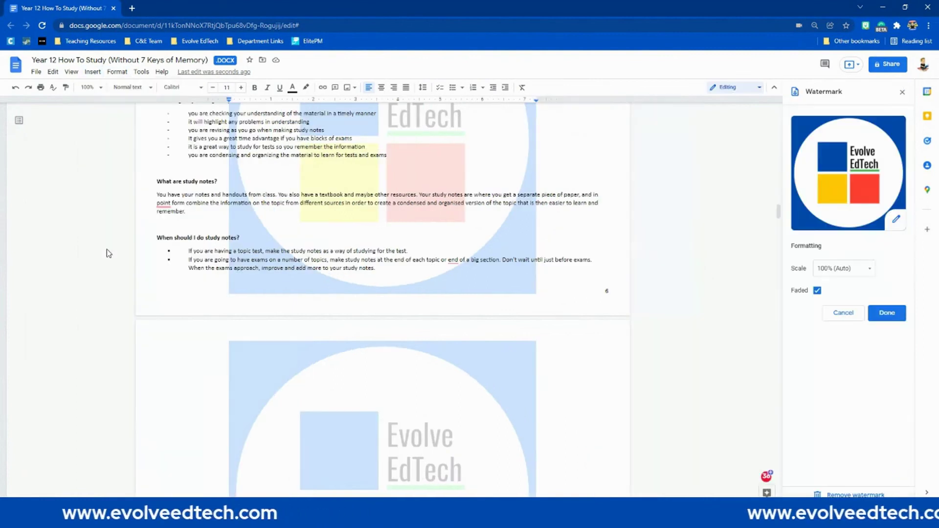
{"action": "left_click", "coordinate": [841, 268]}
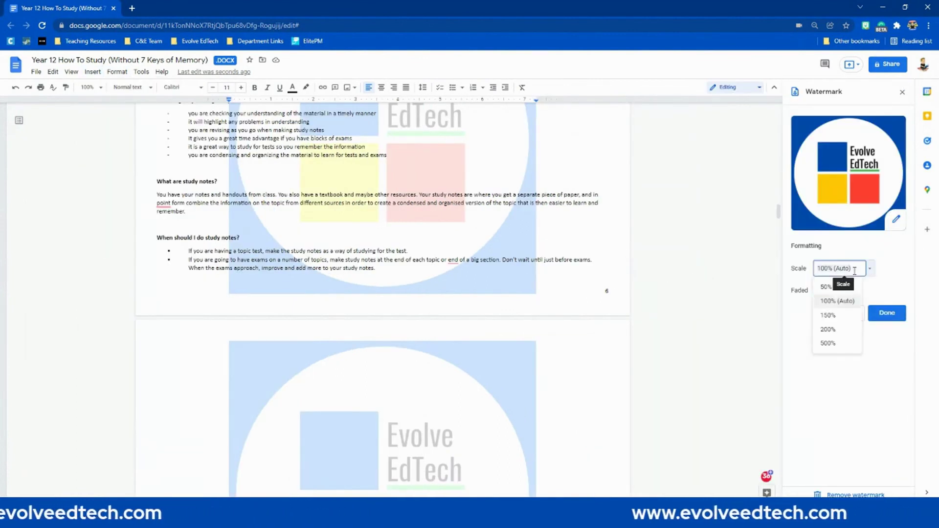
{"action": "left_click", "coordinate": [840, 293]}
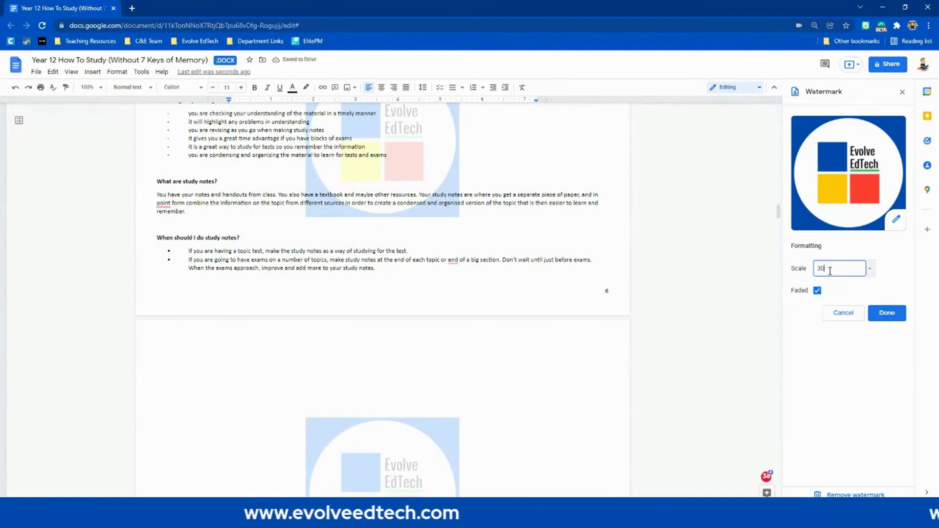
{"action": "key", "text": "Return"}
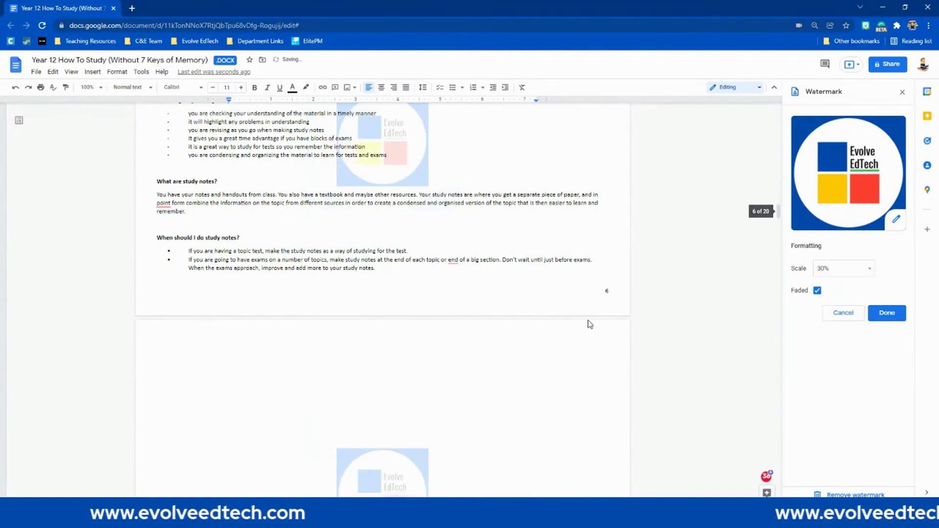
Turn the watermark's Faded option off to compare, then back on.
{"action": "scroll", "coordinate": [326, 300], "scroll_direction": "up", "scroll_amount": 2}
{"action": "scroll", "coordinate": [325, 300], "scroll_direction": "up", "scroll_amount": 1}
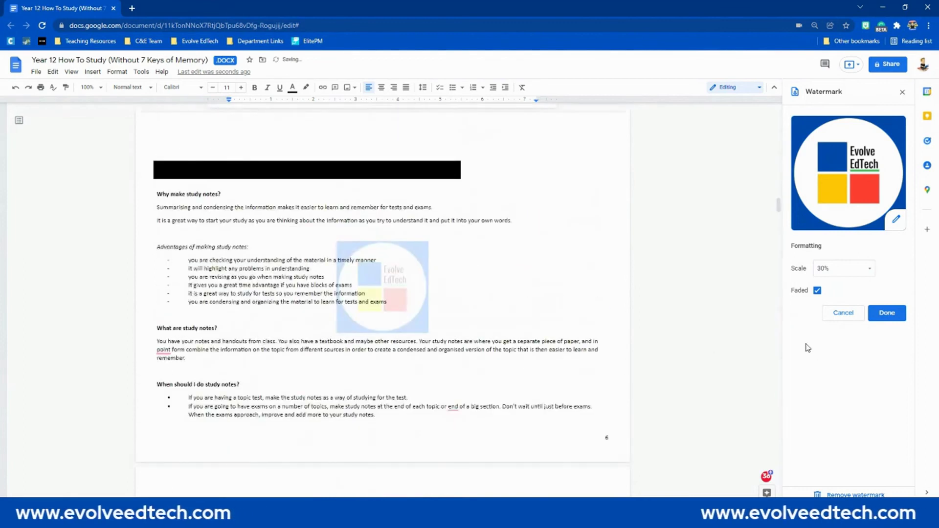
{"action": "left_click", "coordinate": [817, 291]}
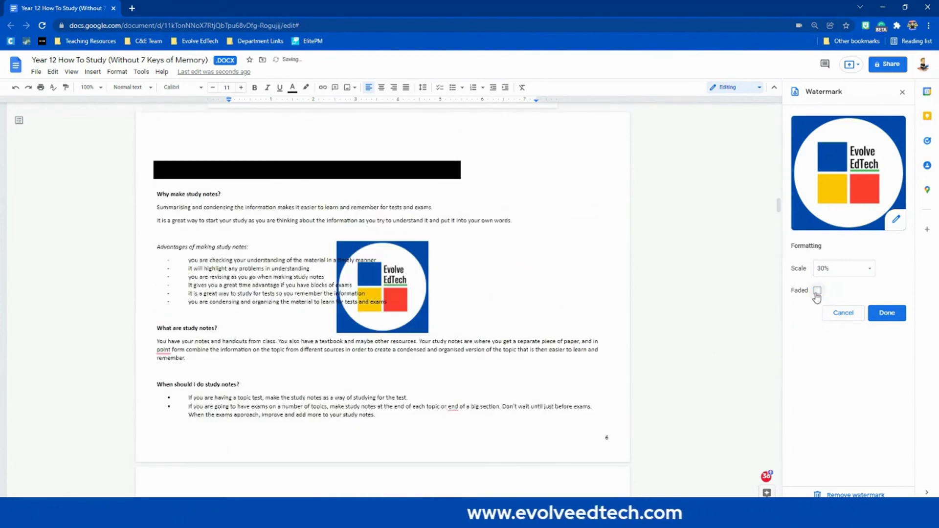
{"action": "left_click", "coordinate": [817, 291]}
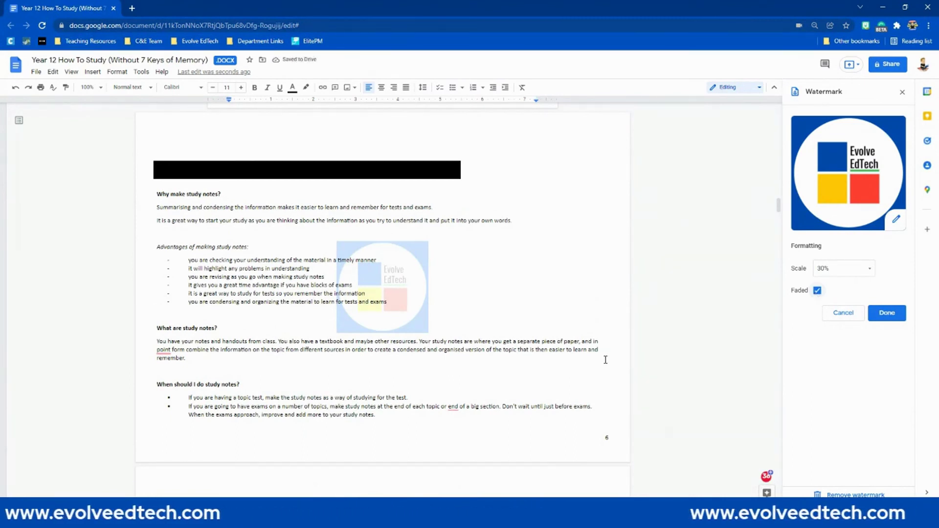
{"action": "scroll", "coordinate": [554, 303], "scroll_direction": "up", "scroll_amount": 10}
{"action": "scroll", "coordinate": [554, 303], "scroll_direction": "up", "scroll_amount": 10}
{"action": "scroll", "coordinate": [554, 303], "scroll_direction": "up", "scroll_amount": 20}
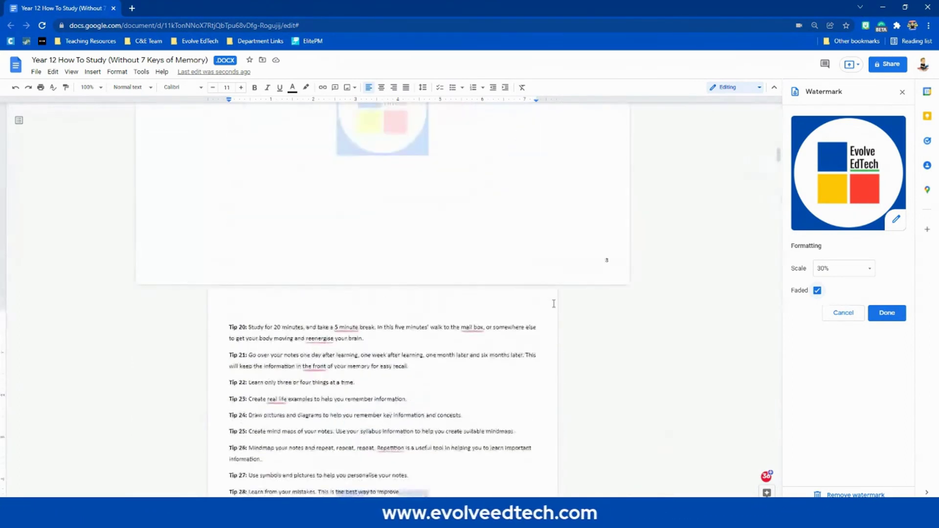
{"action": "scroll", "coordinate": [554, 303], "scroll_direction": "up", "scroll_amount": 2}
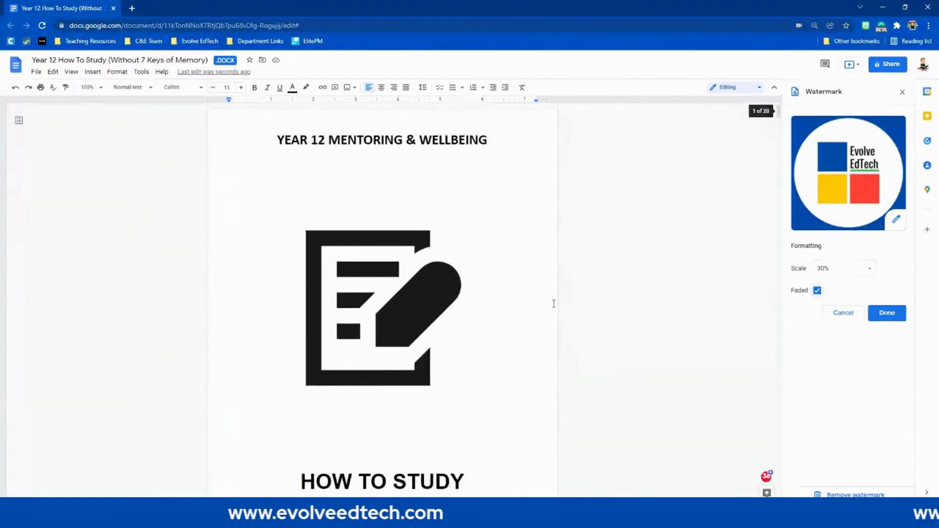